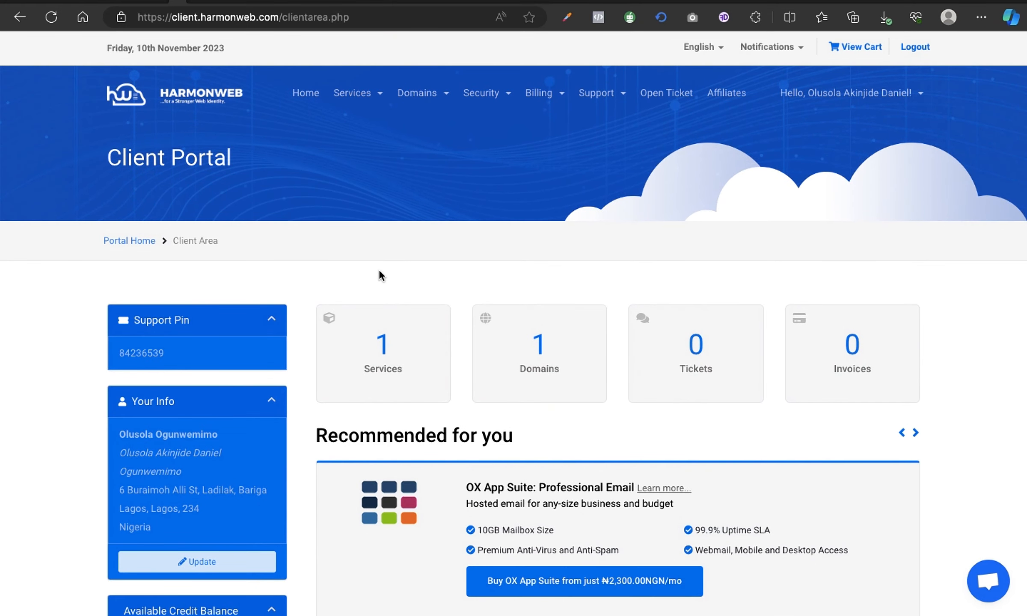
- Go to Services, open Manage for the Starter Plan hosting, and review its billing and status
click(384, 365)
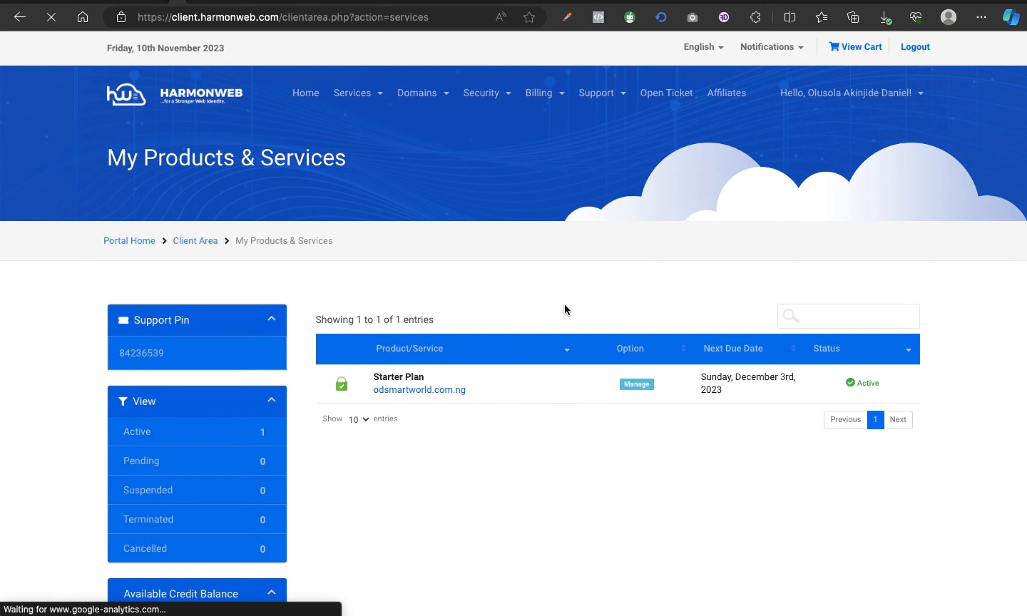
click(642, 386)
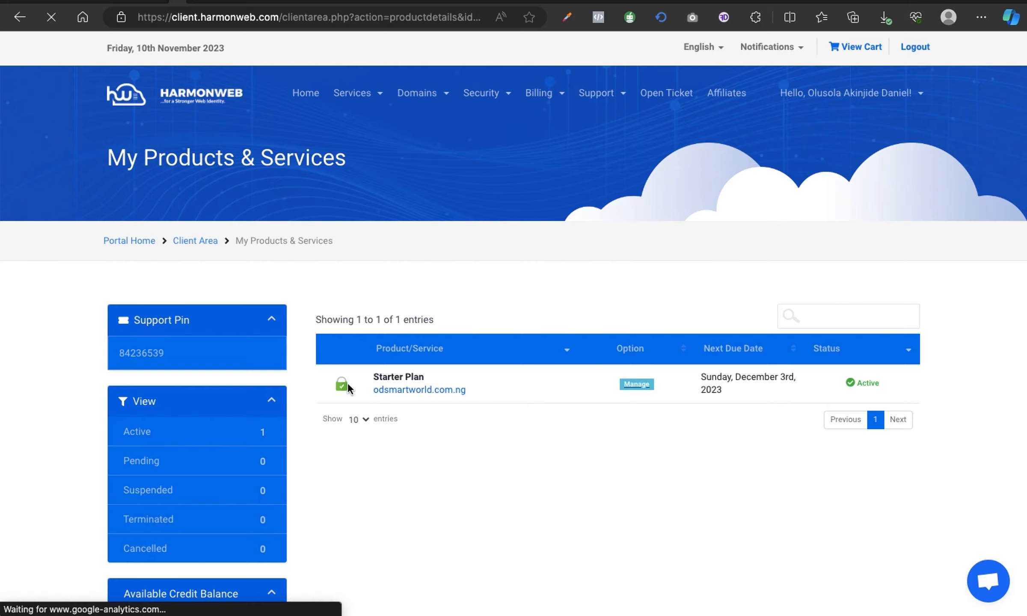
scroll(538, 427, down, 5)
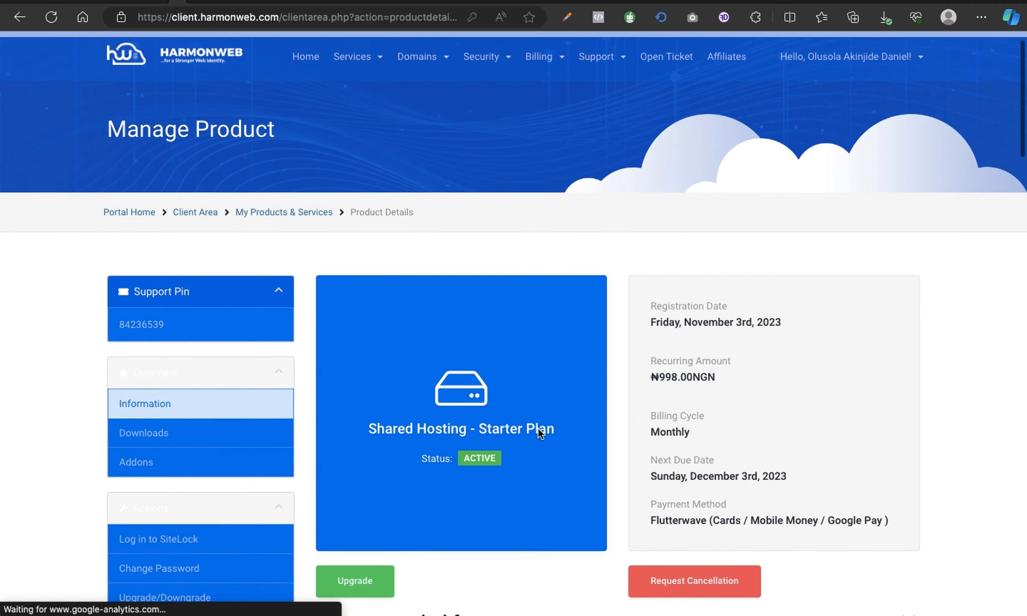
scroll(538, 428, down, 13)
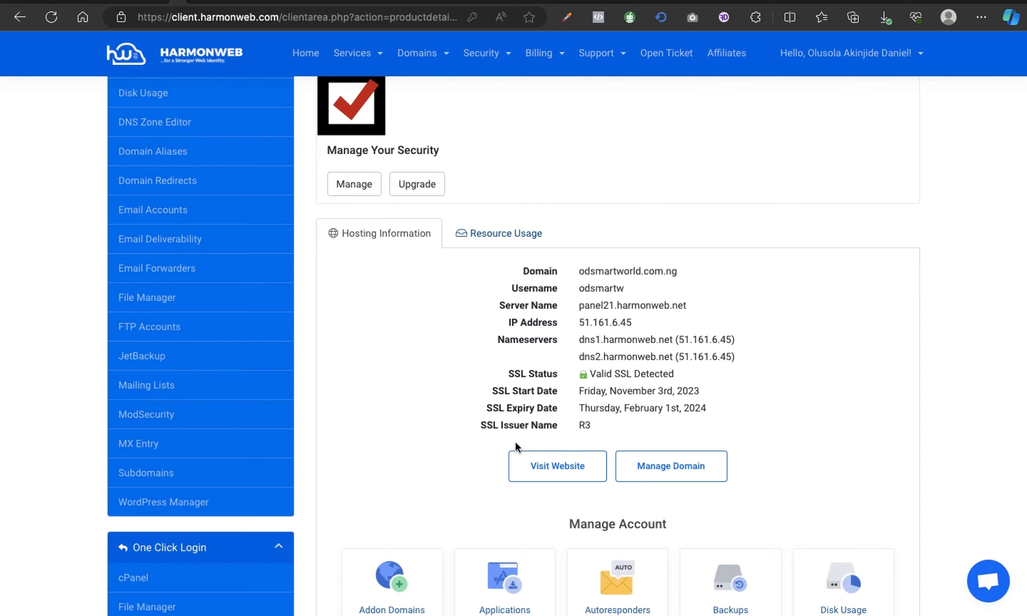
scroll(604, 427, up, 10)
scroll(604, 427, up, 9)
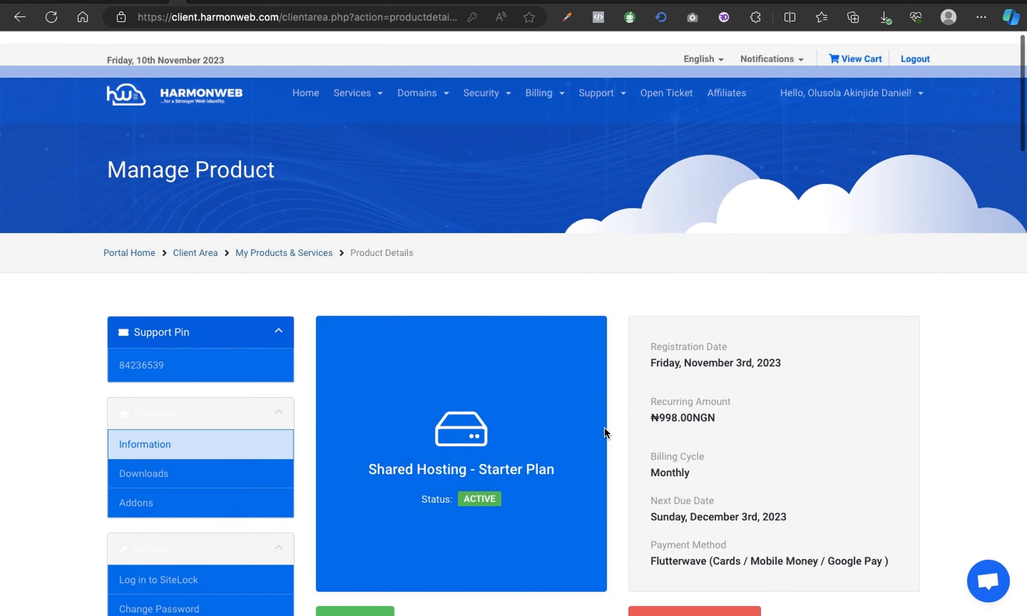
click(19, 20)
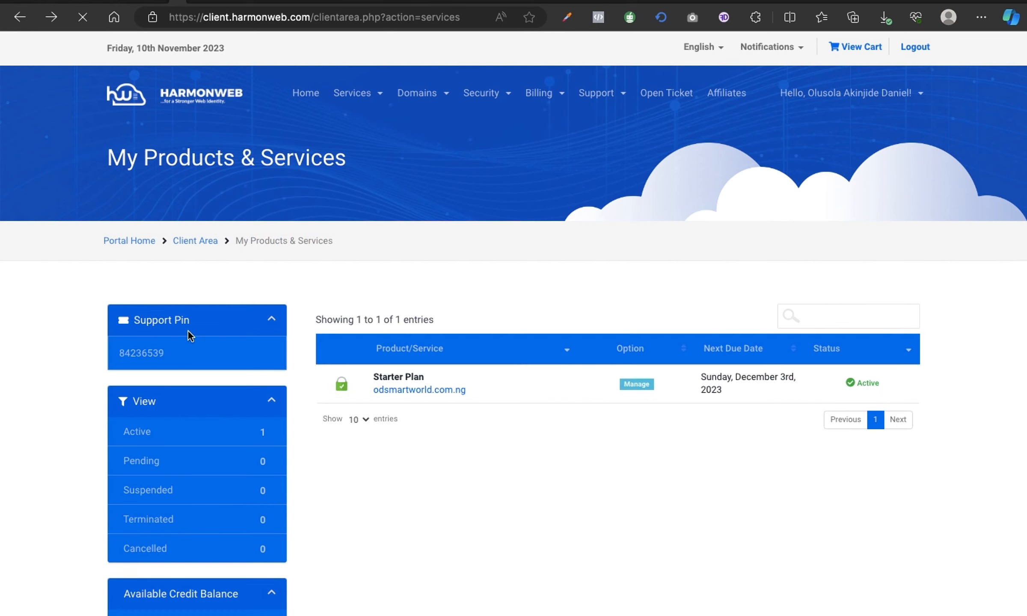
mouse_move(350, 392)
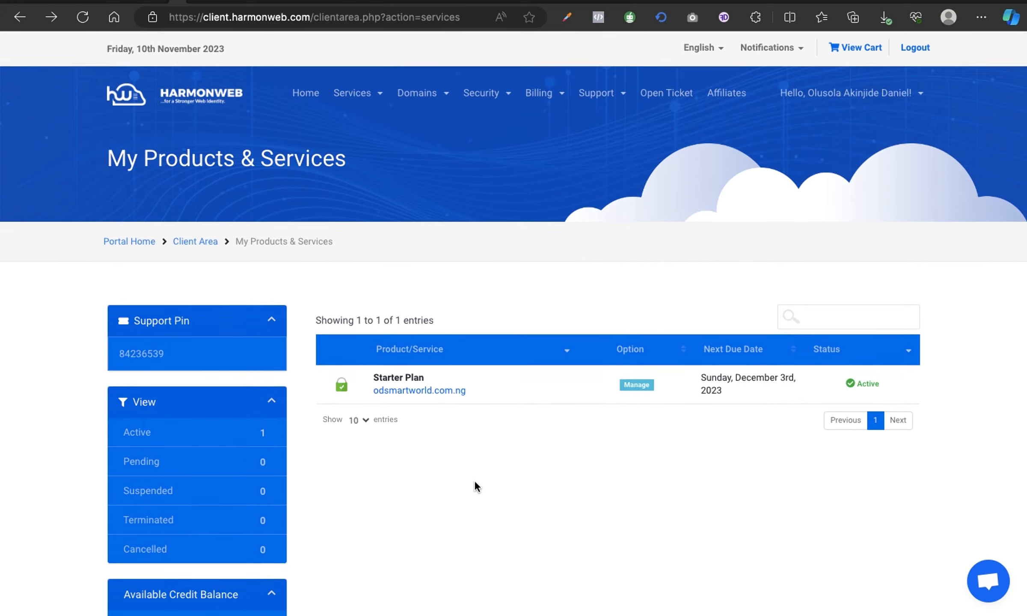
scroll(475, 482, down, 2)
scroll(475, 480, up, 3)
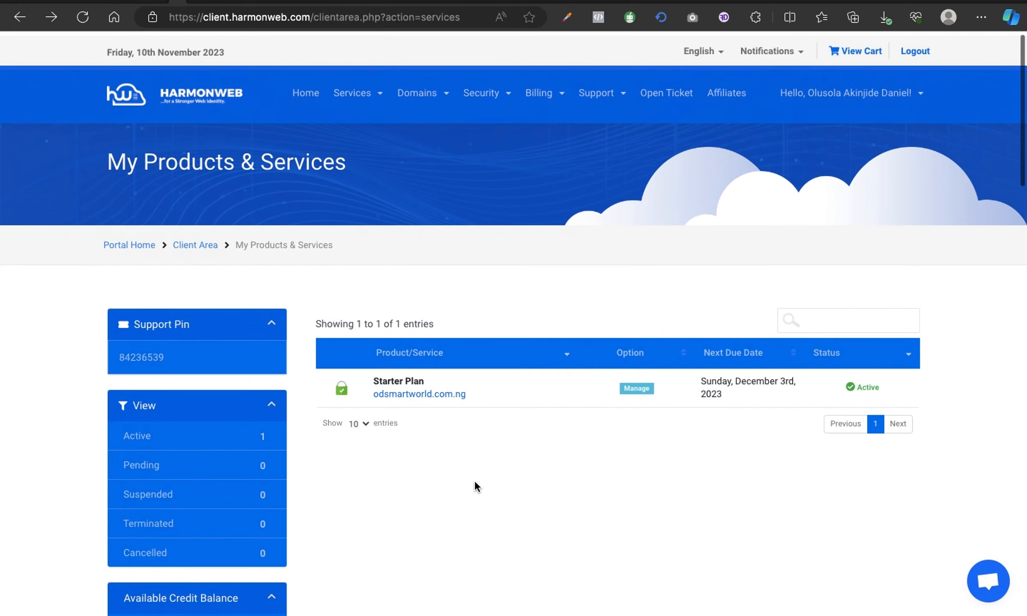
click(642, 392)
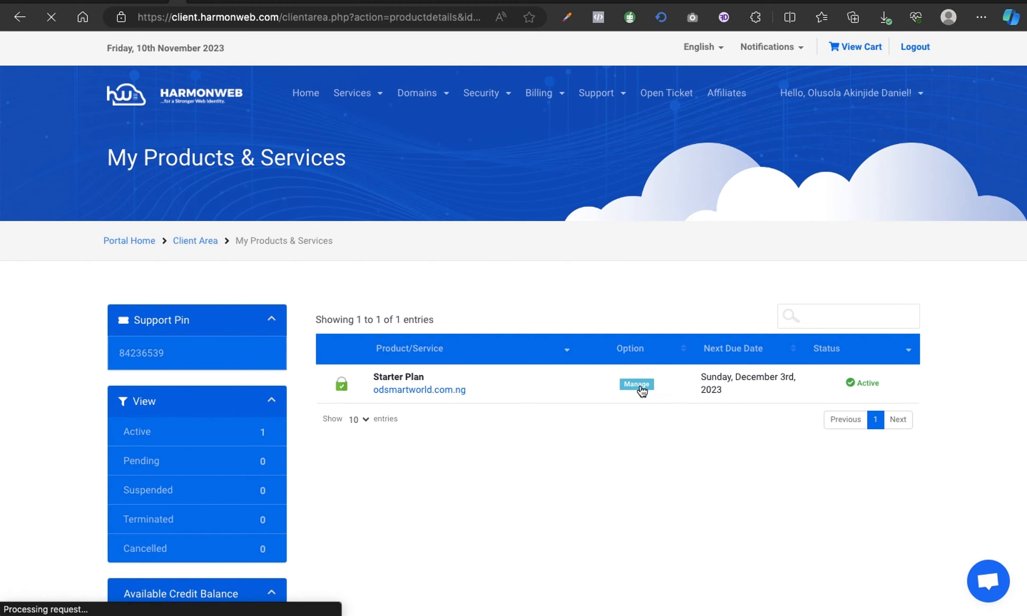
scroll(458, 421, down, 2)
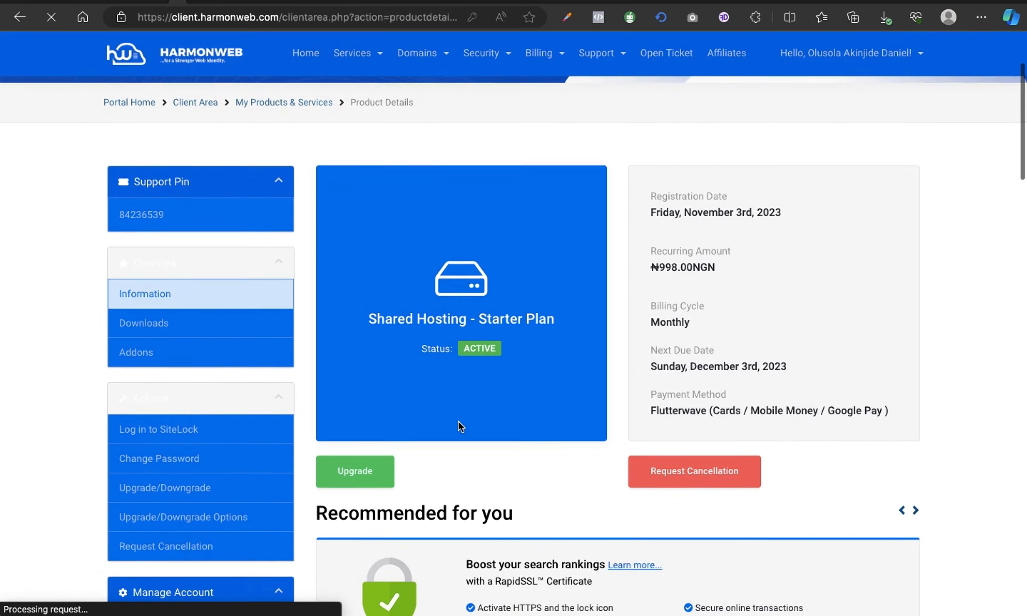
scroll(458, 421, down, 10)
scroll(459, 422, down, 7)
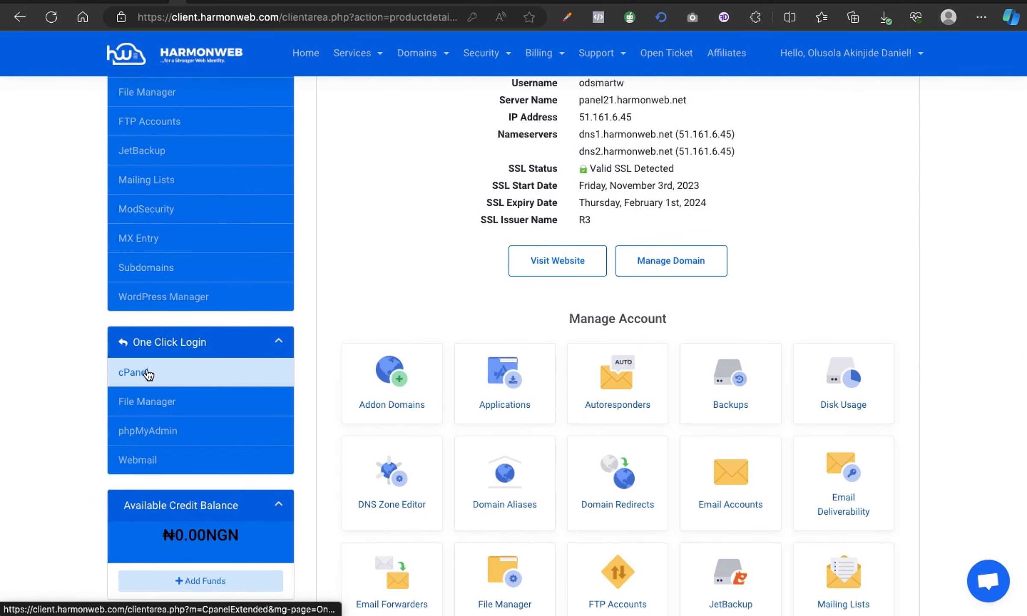
- Log into cPanel via One Click Login and open a new email account form under Email Accounts
click(138, 374)
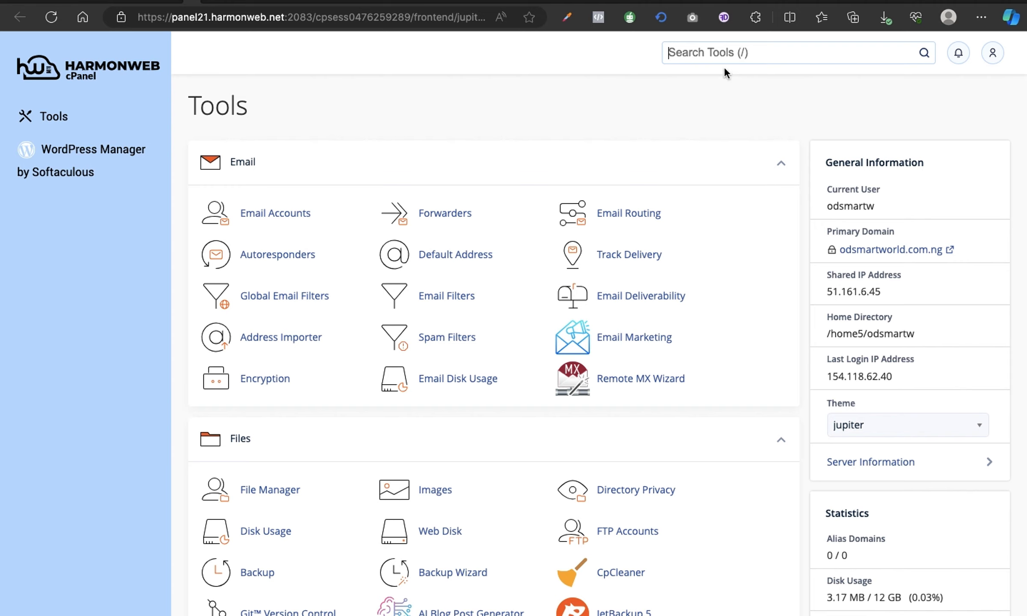
click(273, 216)
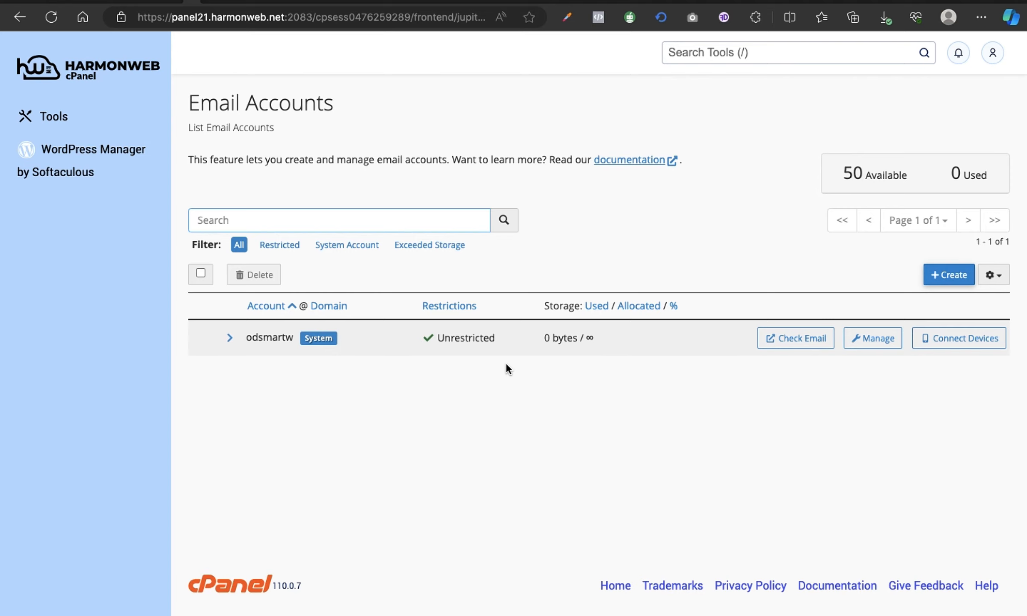
click(955, 276)
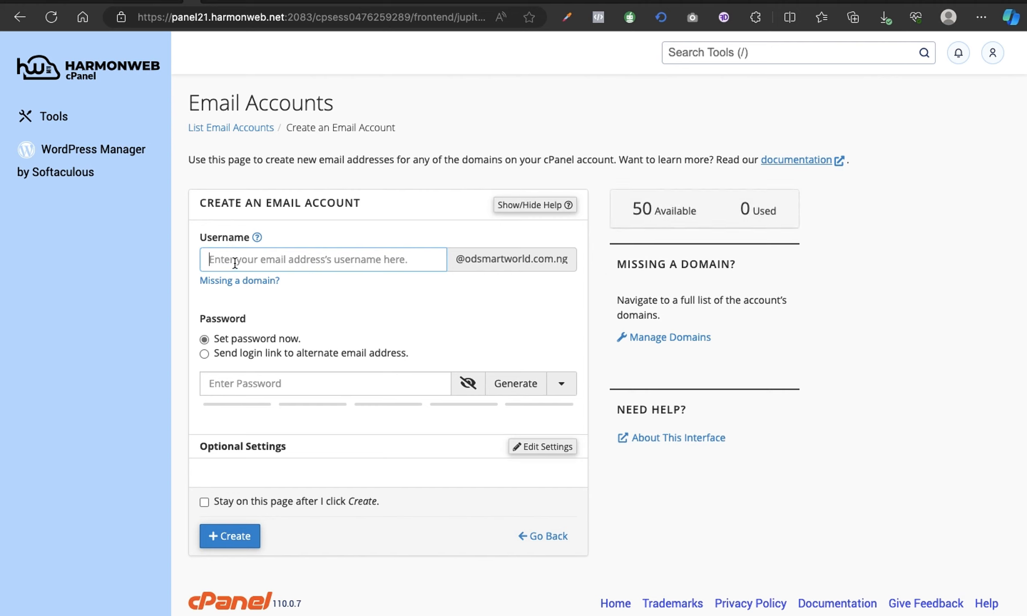
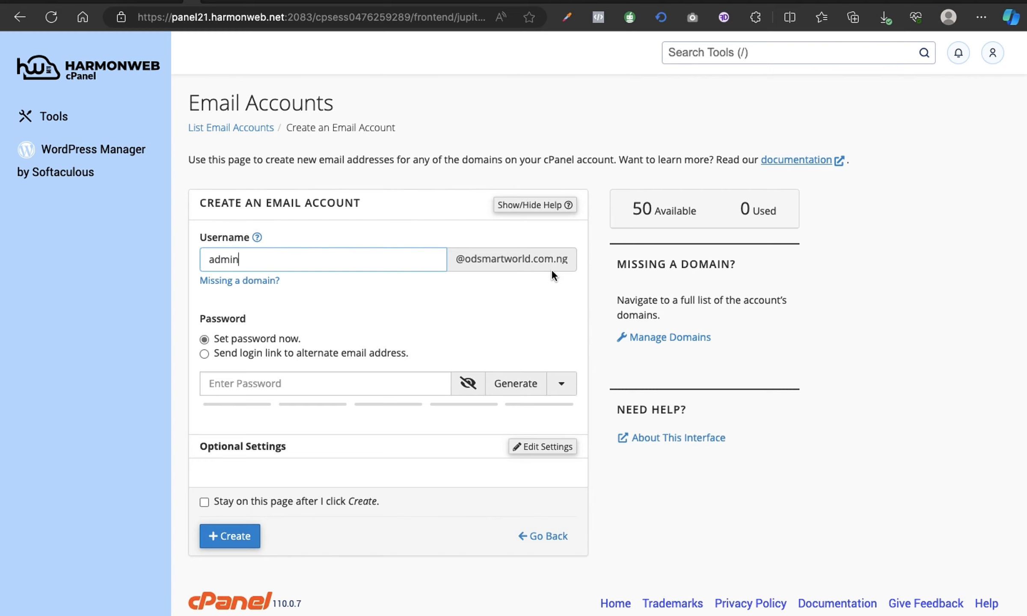
click(245, 265)
key(super+a)
text(sales)
double_click(227, 264)
text(marketing)
double_click(231, 259)
text(info)
key(BackSpace)
key(BackSpace)
key(BackSpace)
key(BackSpace)
text(help)
double_click(216, 264)
scroll(373, 308, down, 1)
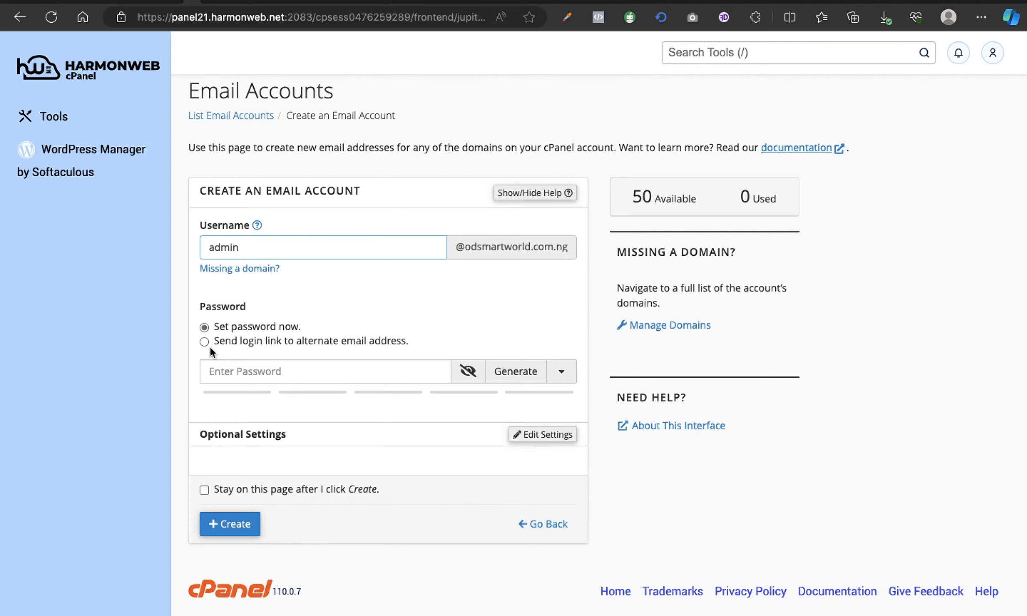
- Reject the browser's suggested password, enter a strength-100 password, and create the admin mailbox
click(246, 375)
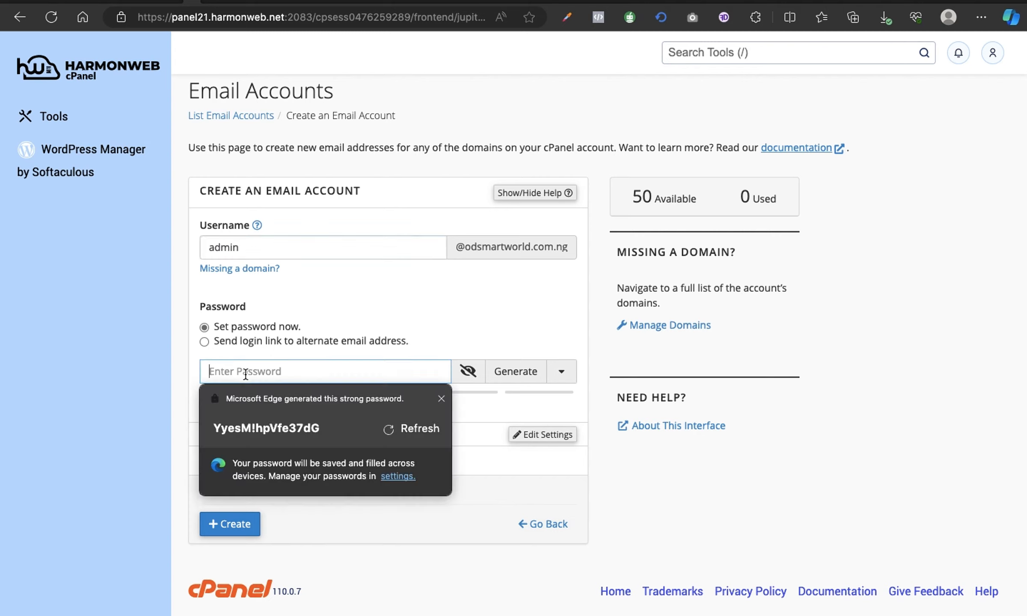
key(Escape)
click(307, 373)
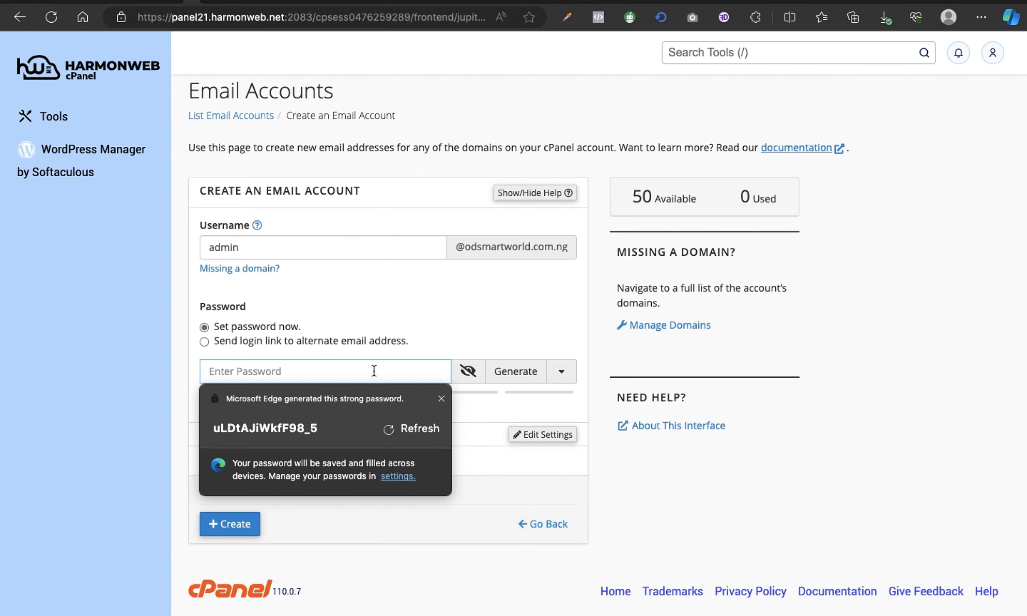
text(••••••••••••••)
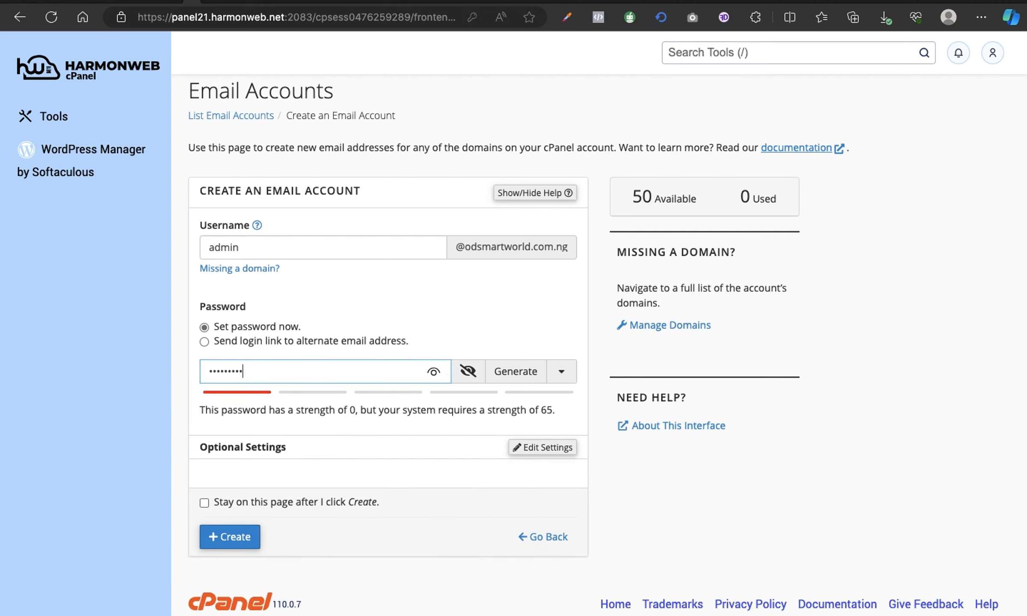
text(••••)
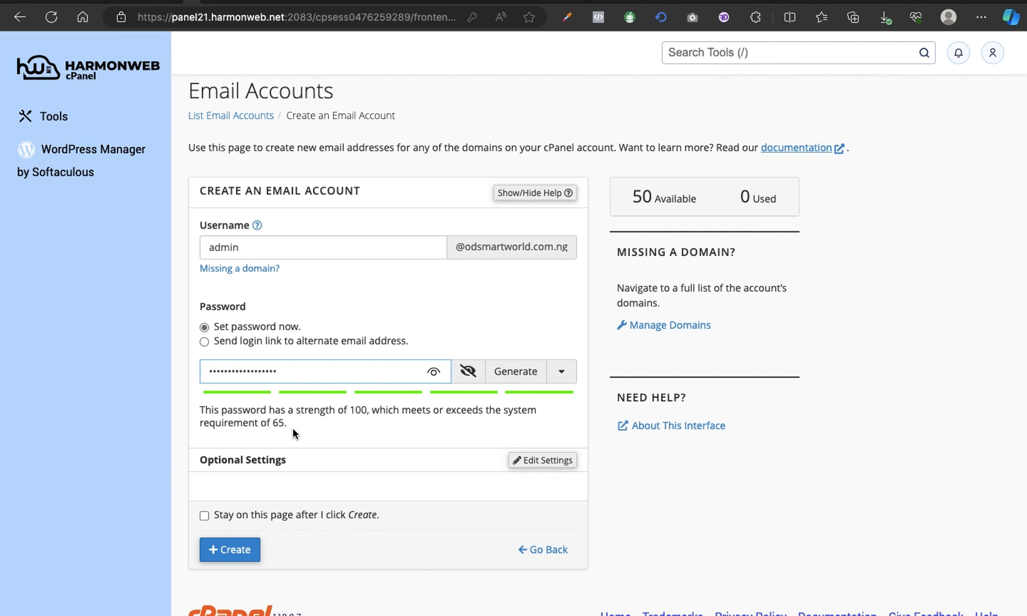
scroll(292, 427, down, 2)
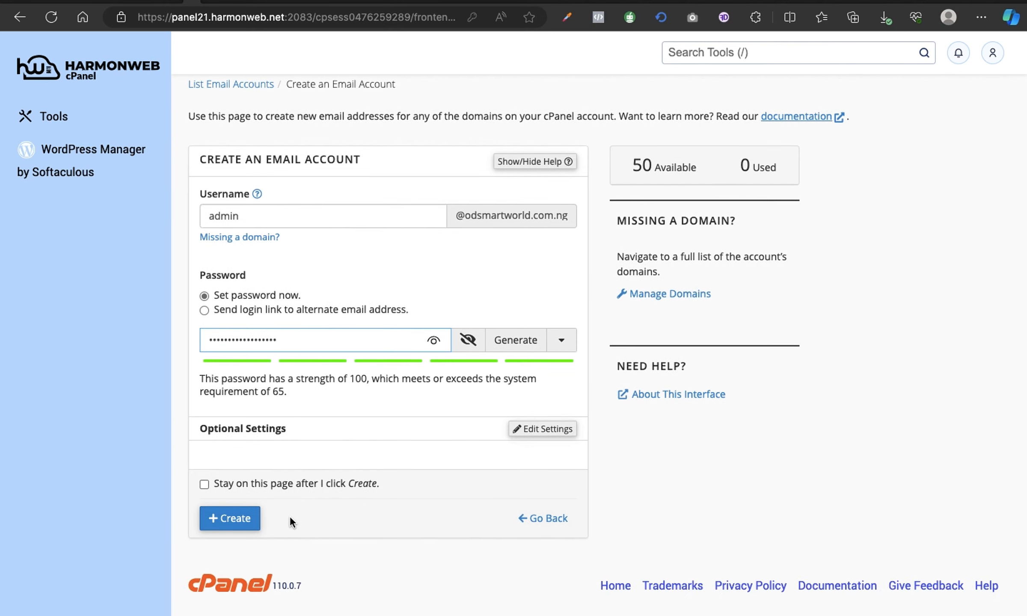
click(243, 519)
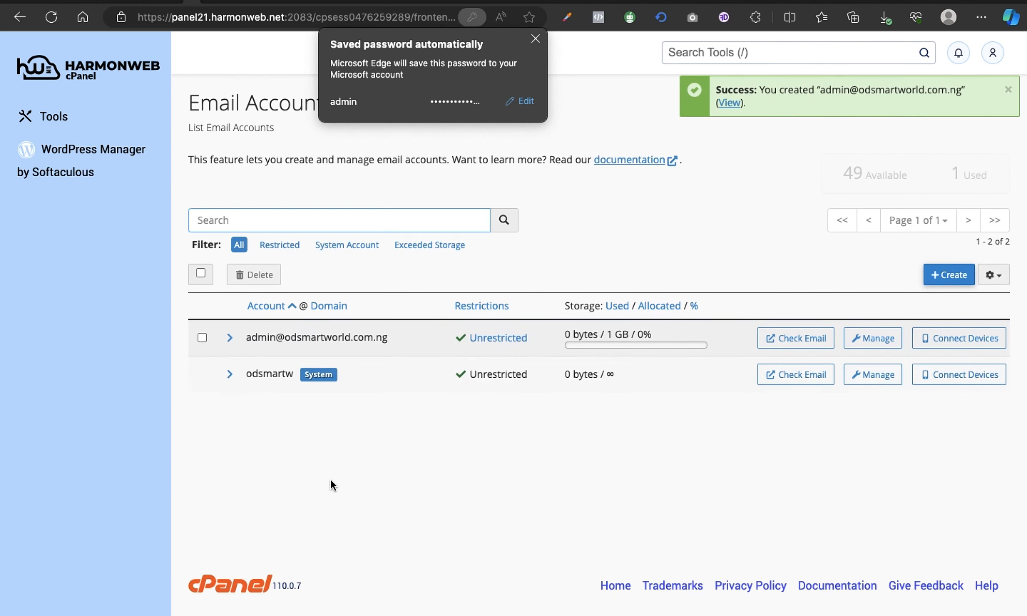
click(535, 38)
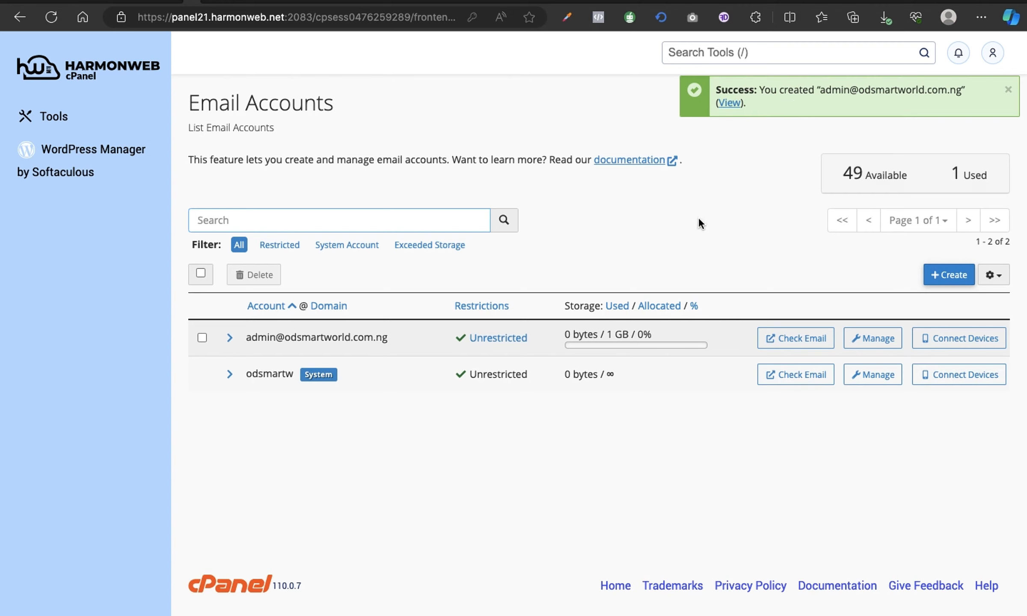
click(800, 338)
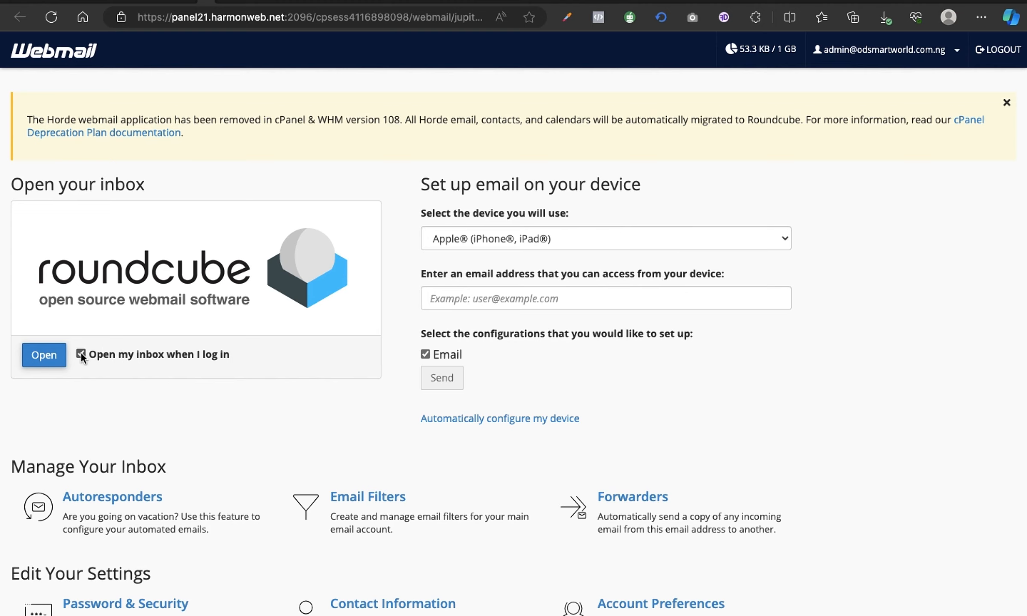
- Load the admin inbox in Roundcube, then go back to the cPanel Email Accounts tab
click(32, 362)
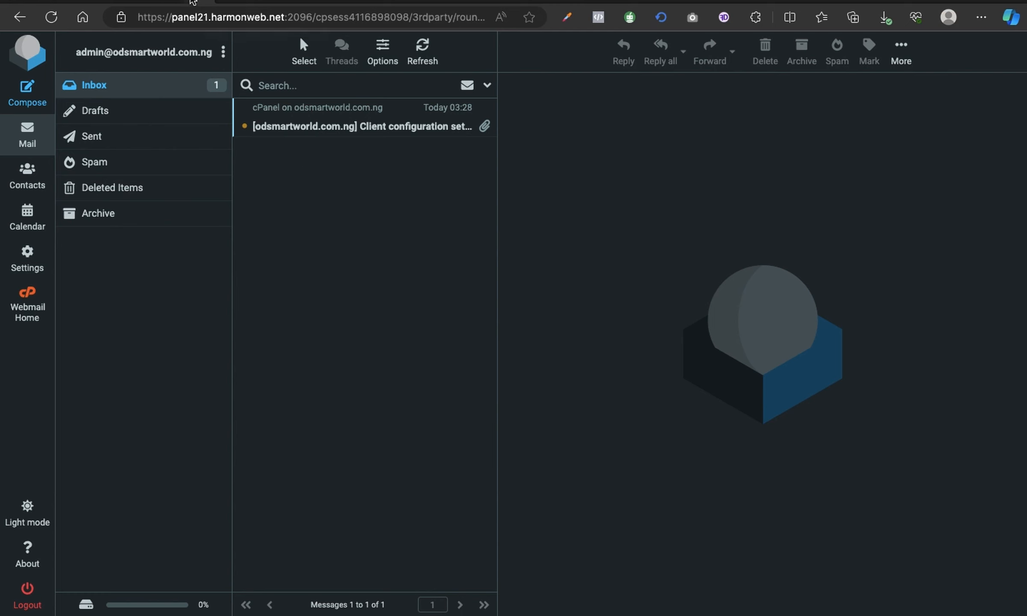
click(191, 3)
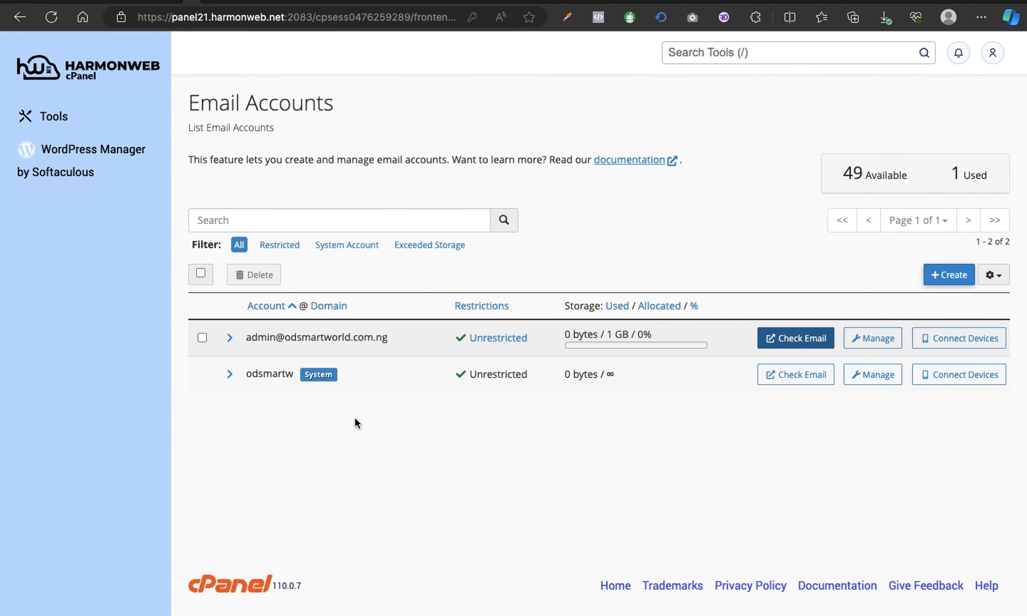